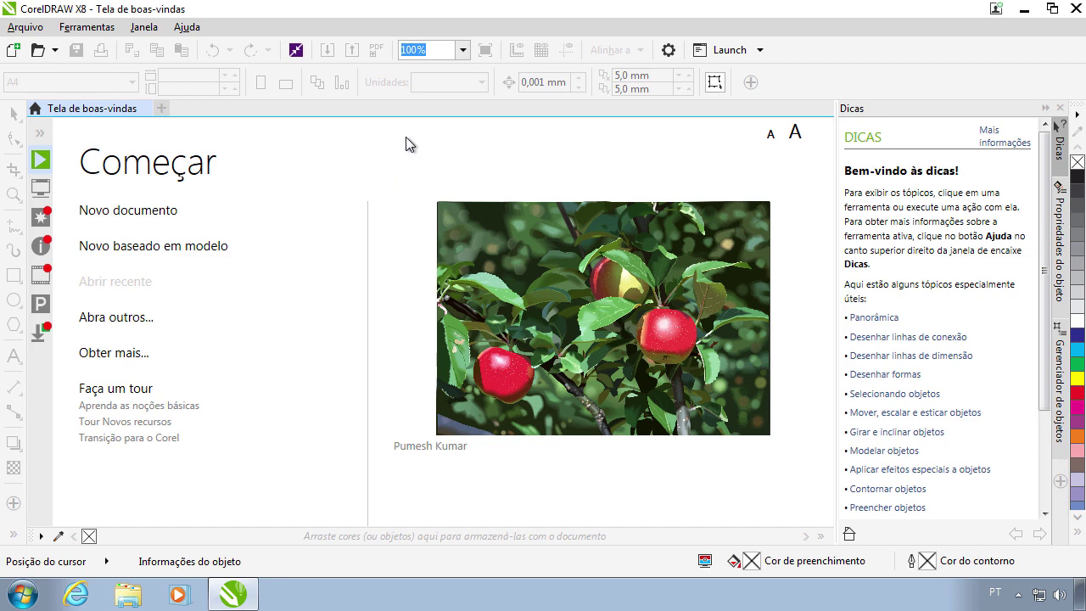
Step: Create a new A4 portrait document in millimetres with CMYK colour mode and 300 dpi resolution
click(154, 225)
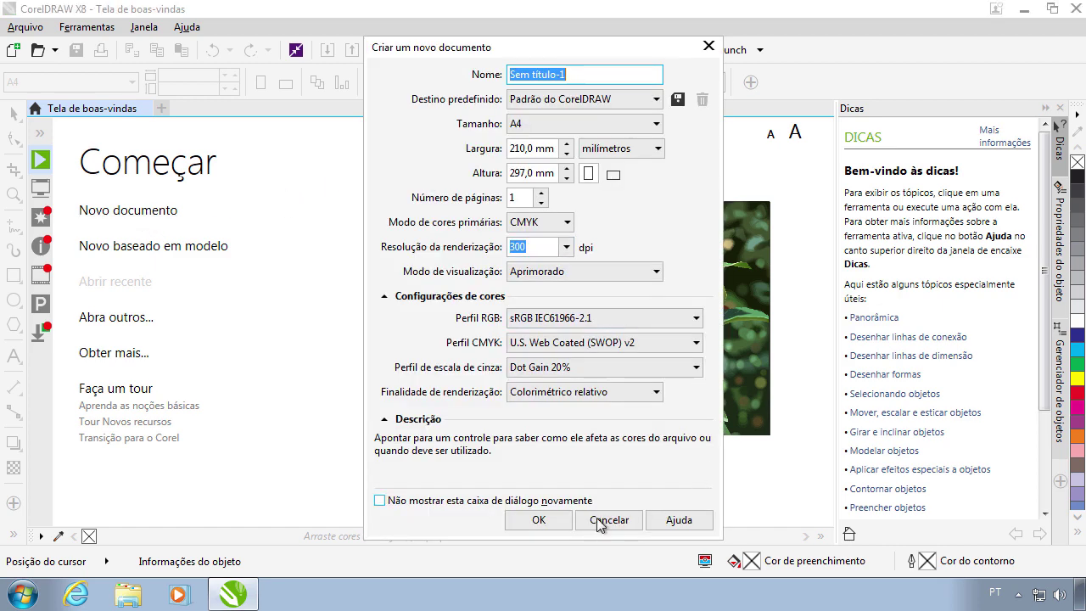
click(543, 522)
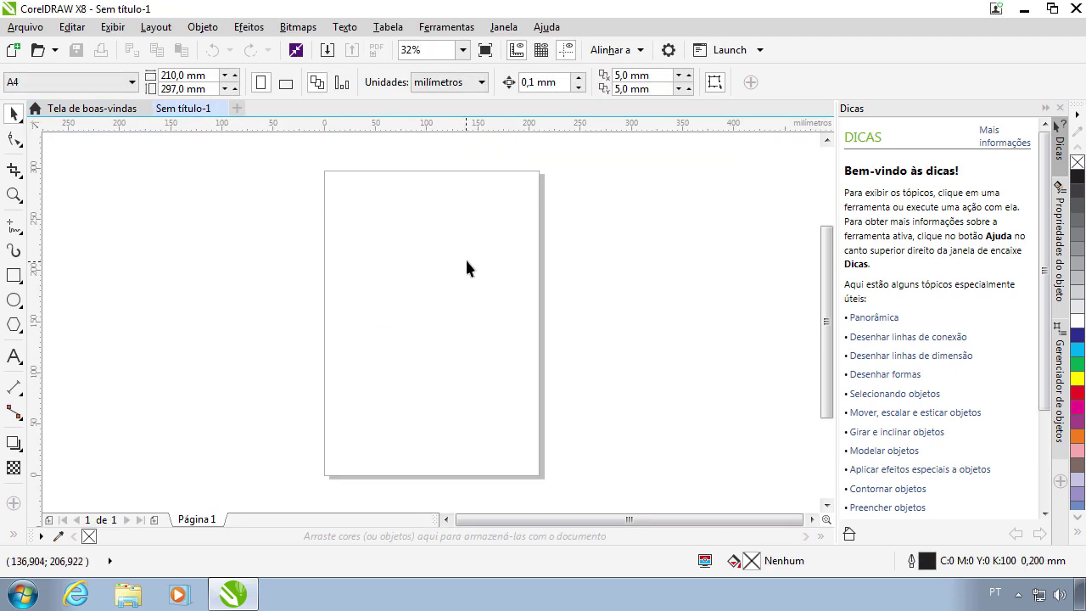
Step: Import the Pinguins sample picture onto the page and scale it down proportionally until it fits within the page width
click(24, 28)
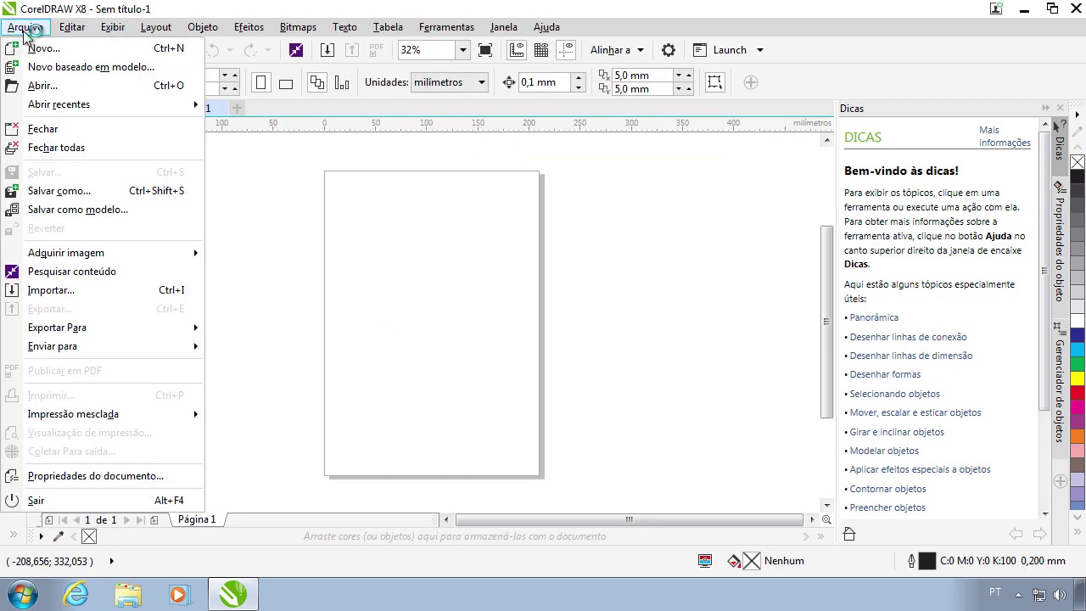
click(75, 290)
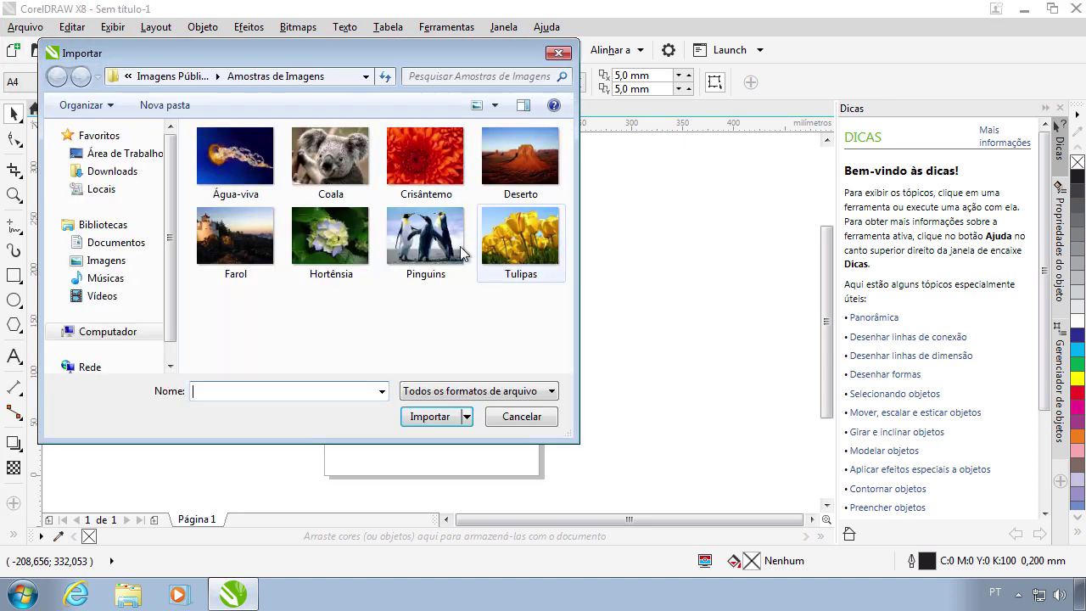
click(425, 237)
click(433, 452)
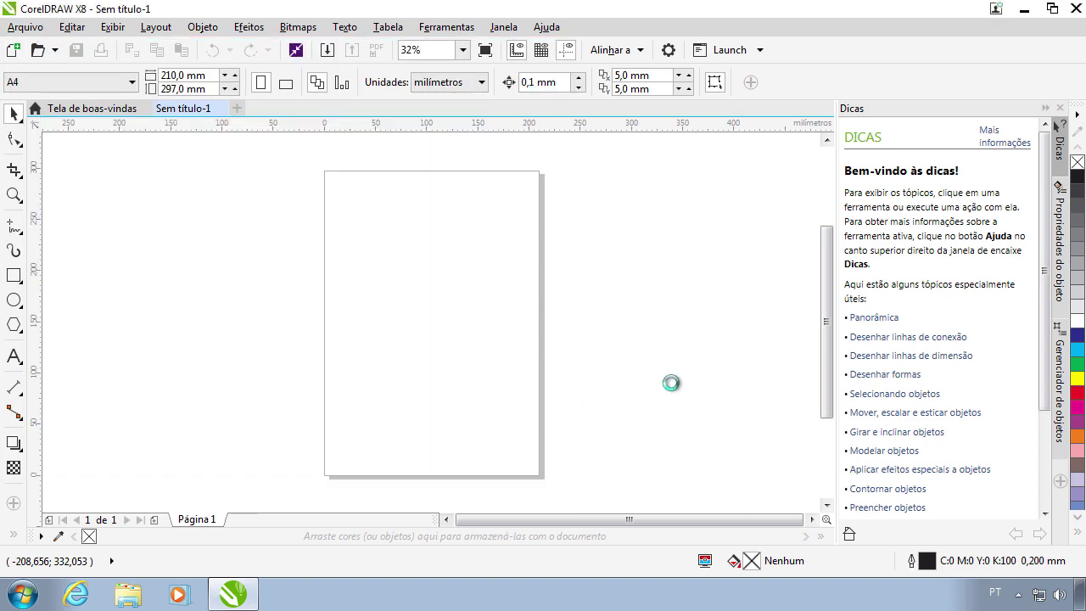
click(333, 205)
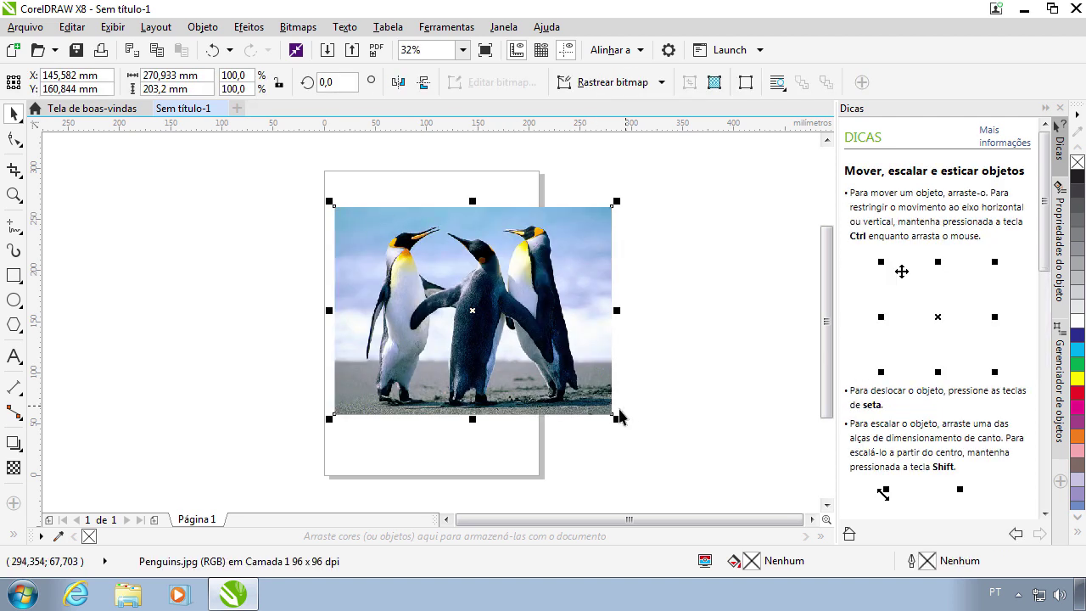
drag(615, 417, 523, 360)
click(636, 321)
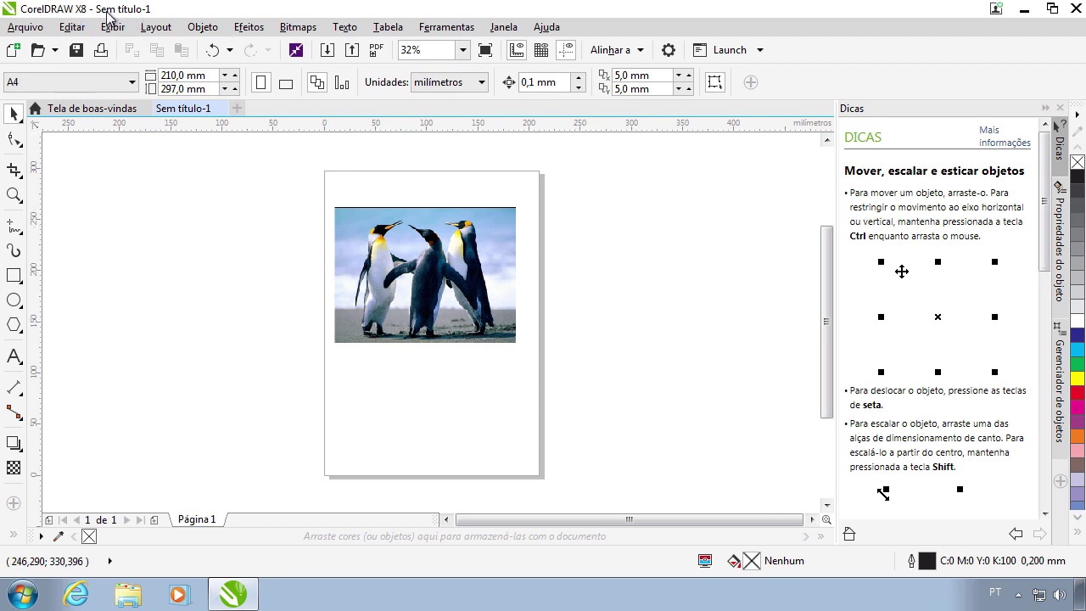
Step: Check the program's version and registration information, then return to the document
click(552, 28)
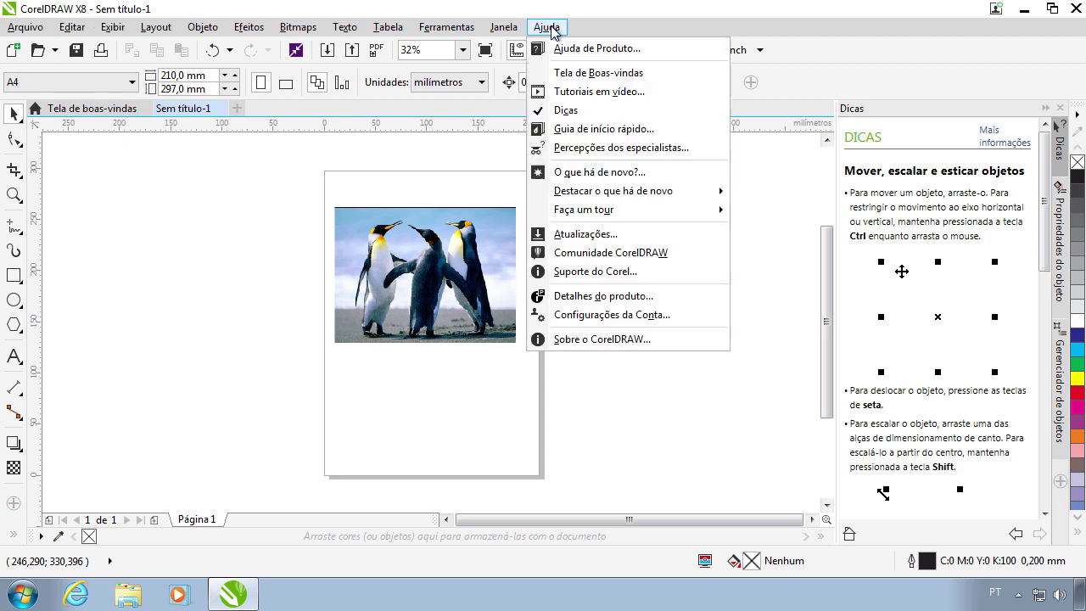
click(610, 342)
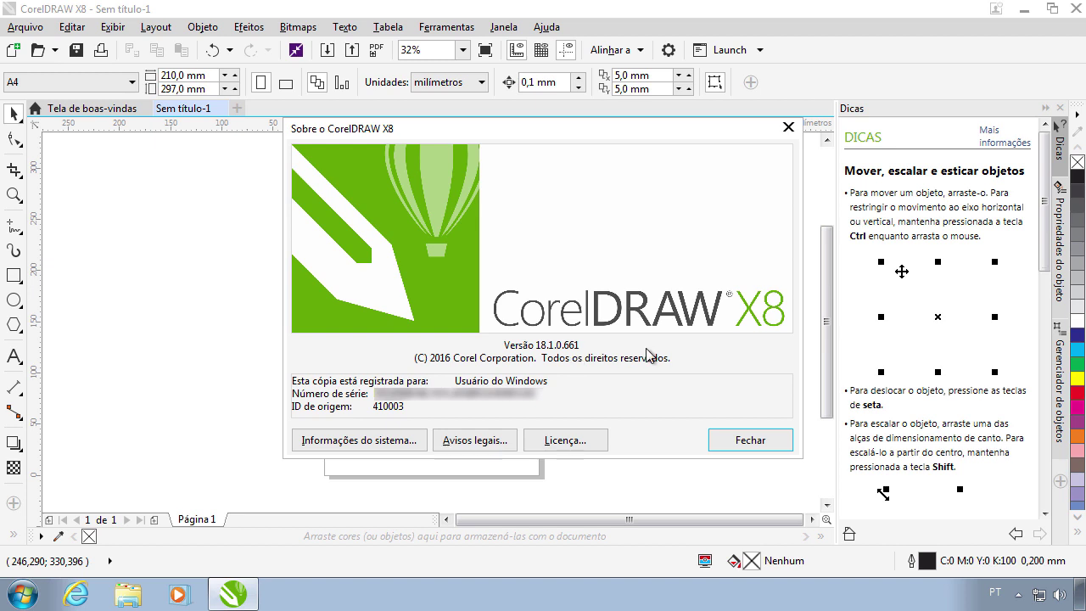
click(750, 439)
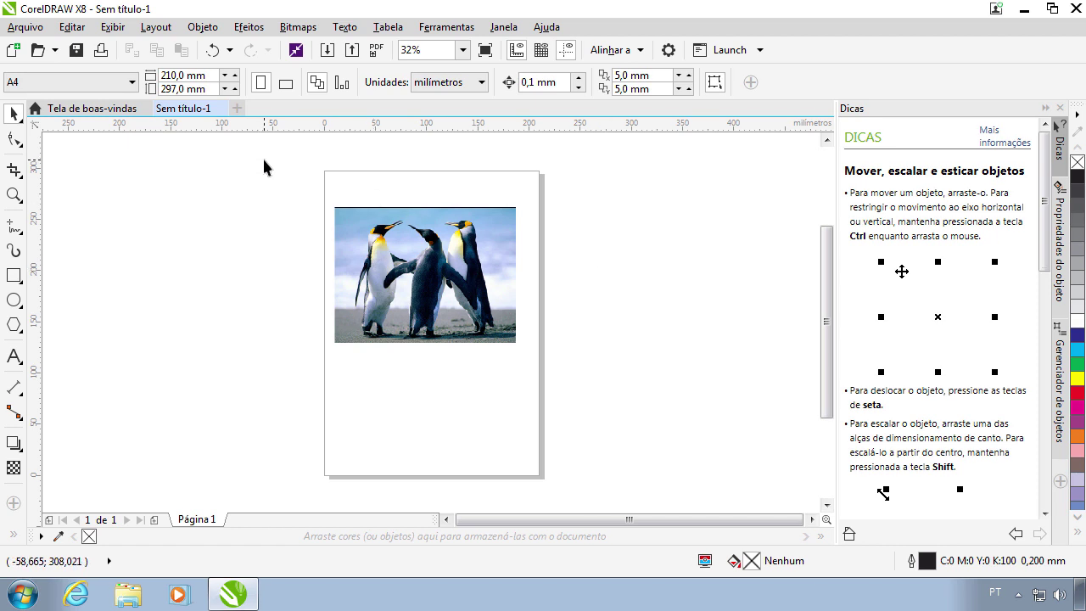
Step: Start exporting the document to the Documents library as a JPG bitmap named Sem título-1
click(26, 26)
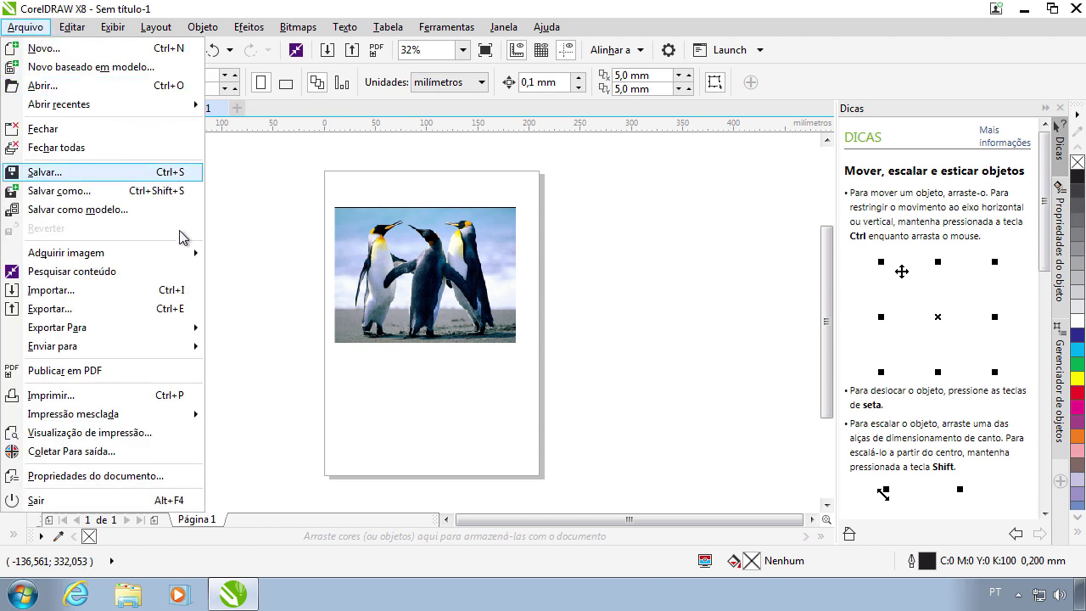
click(619, 269)
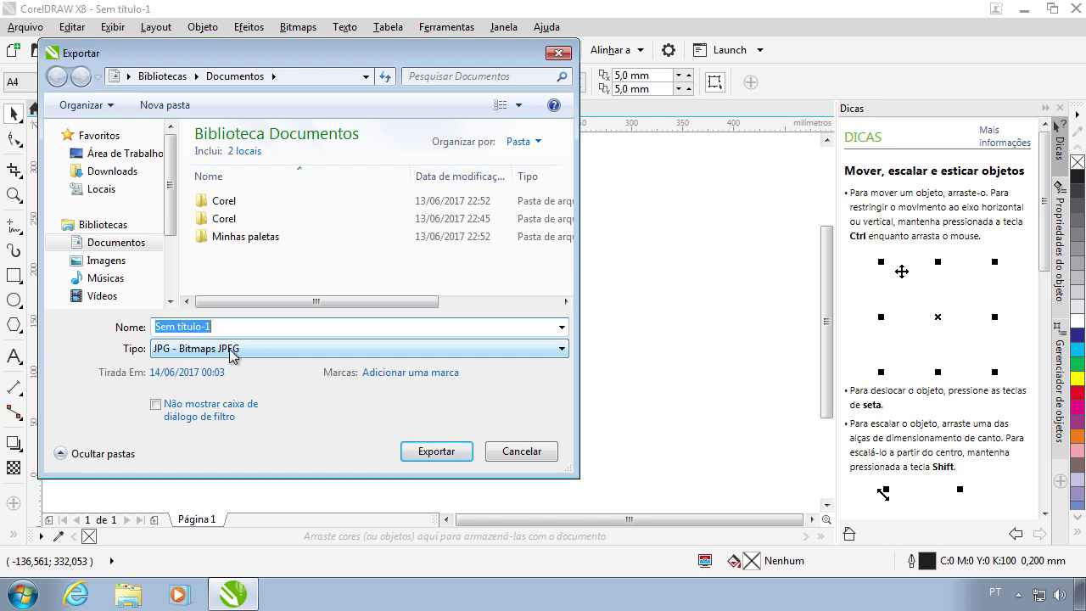
click(250, 349)
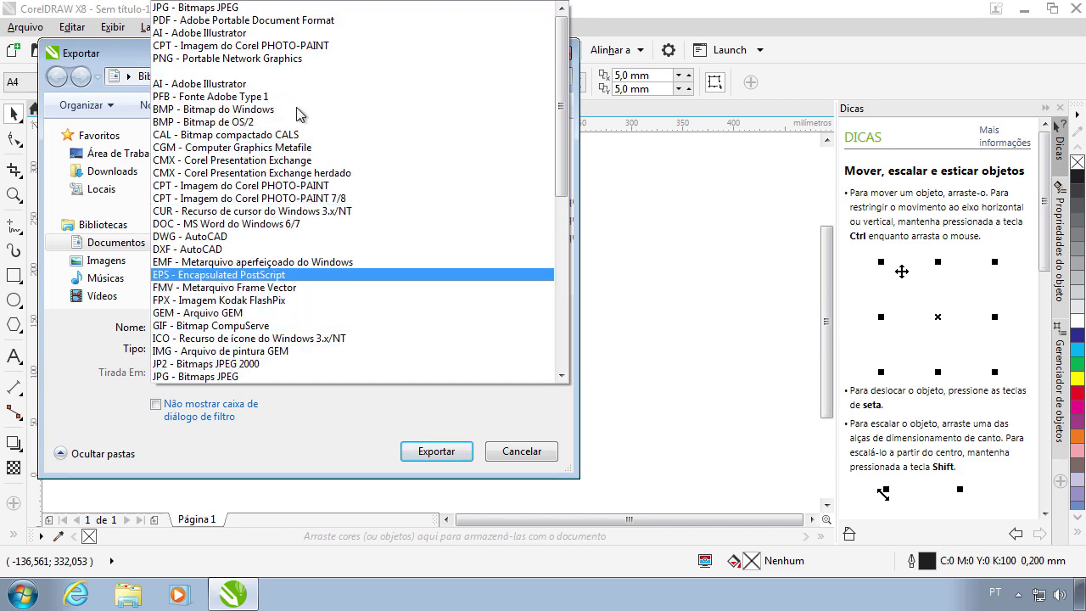
click(219, 12)
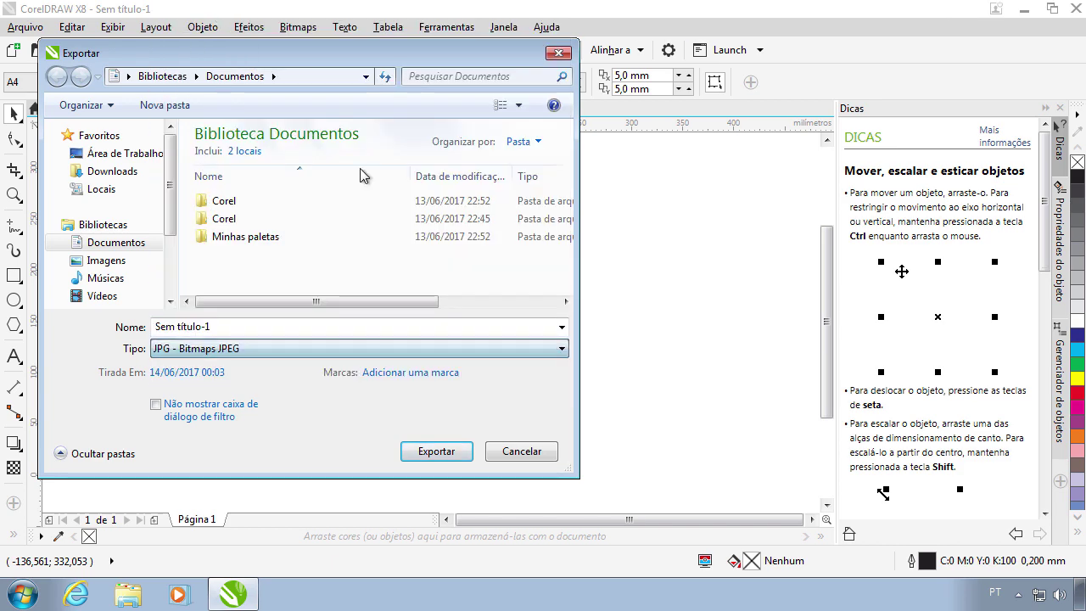
click(229, 328)
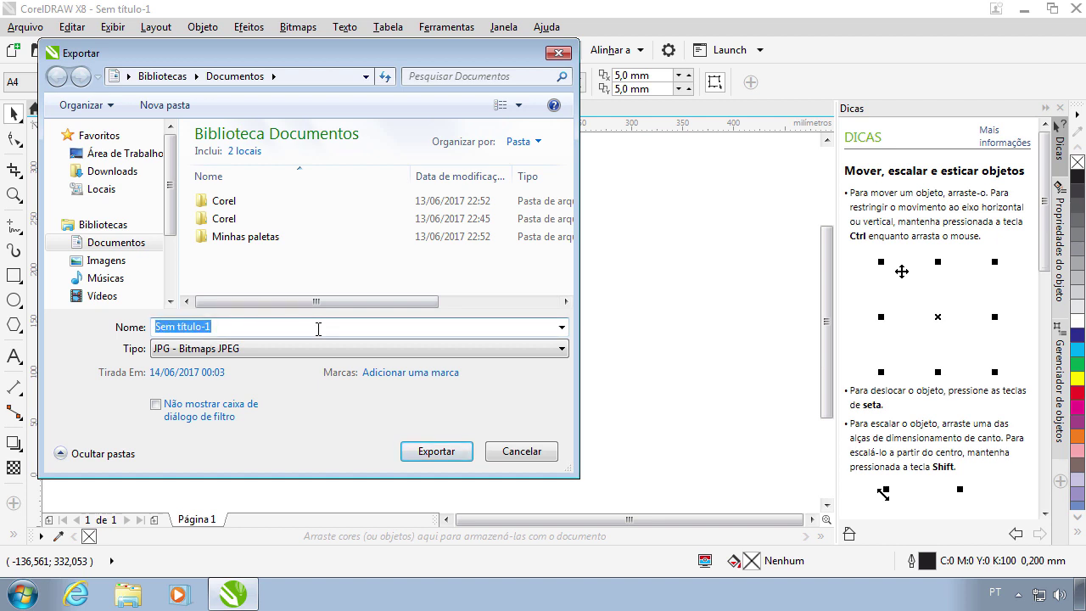
click(436, 455)
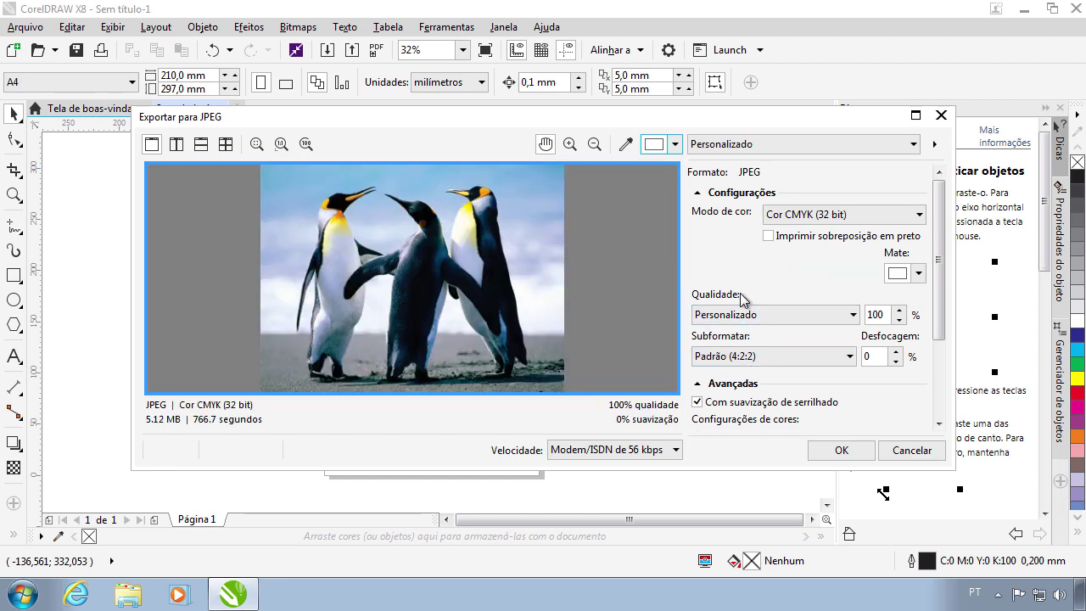
Step: Compare the Alto and Mais alto quality presets for the JPEG export
click(780, 316)
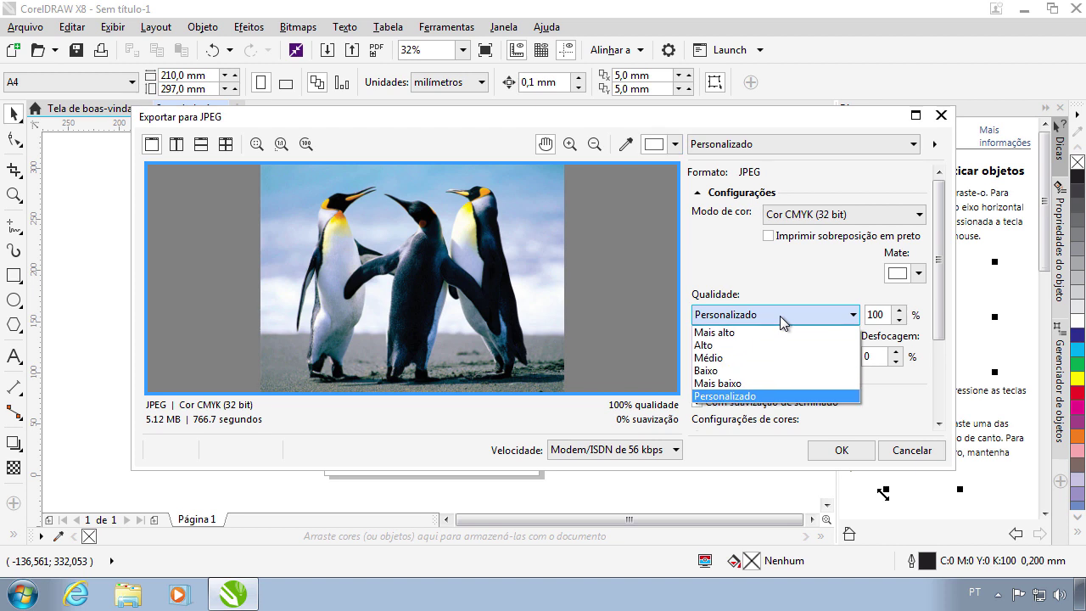
click(723, 346)
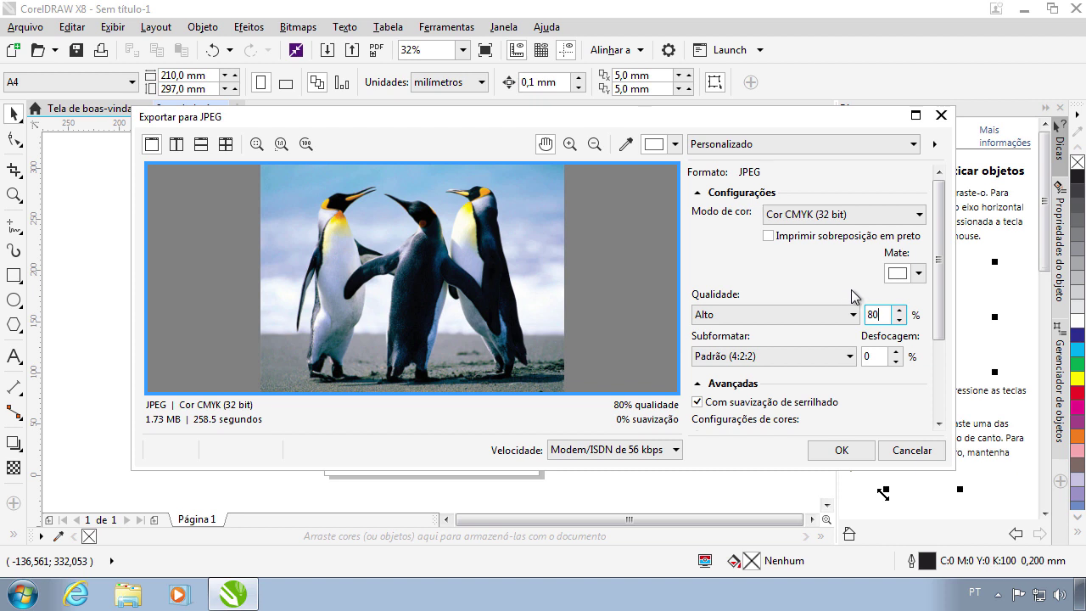
click(808, 317)
click(781, 332)
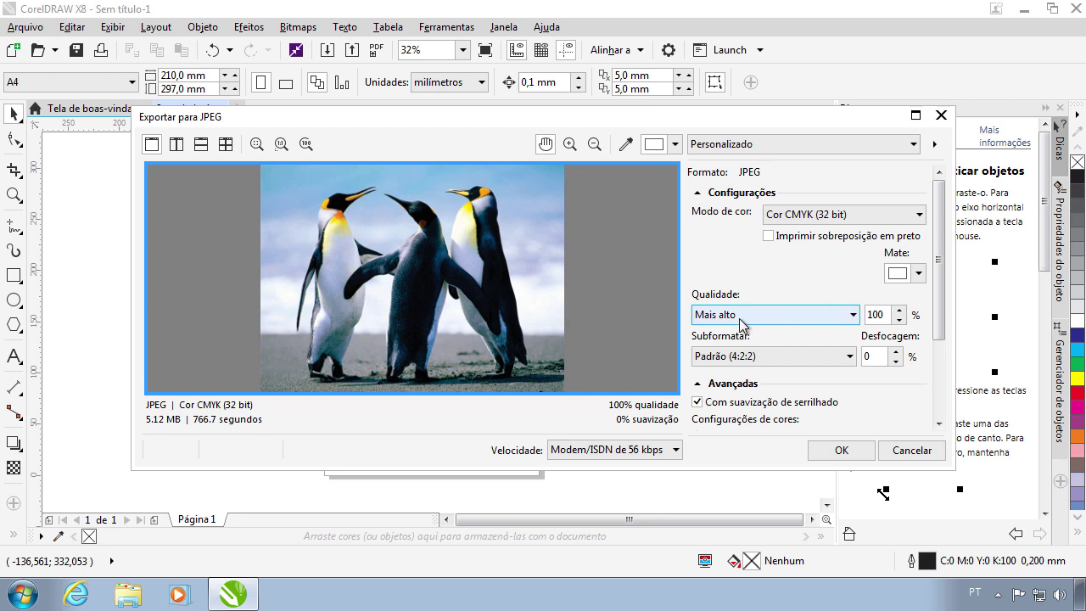
Step: Set the JPEG quality to Alto (80%), review the remaining export options and complete the JPEG export
click(772, 318)
click(731, 345)
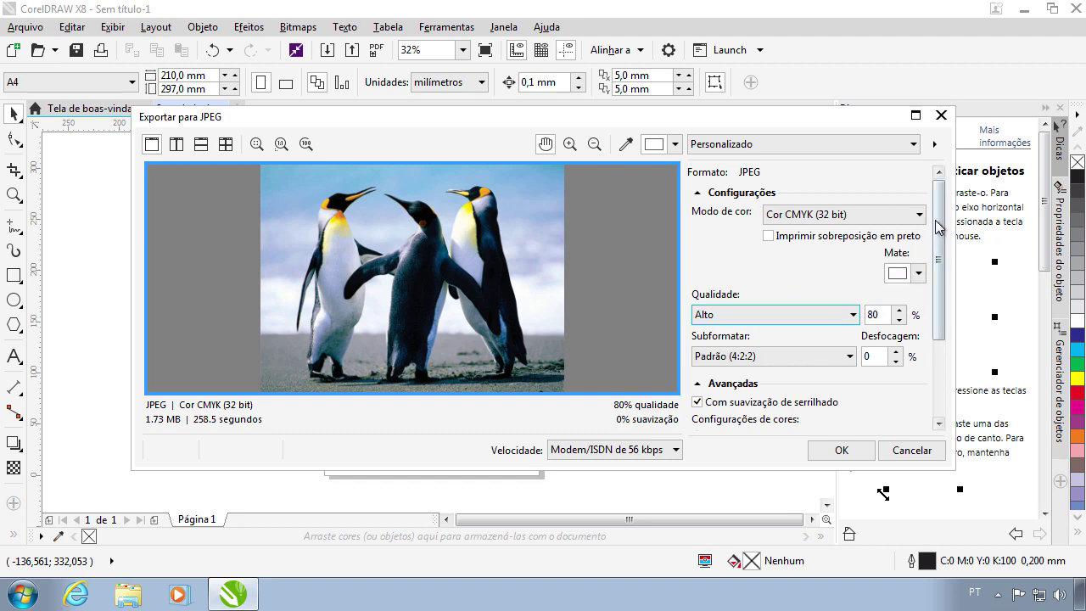
drag(940, 231, 952, 395)
click(697, 419)
scroll(866, 396, up, 10)
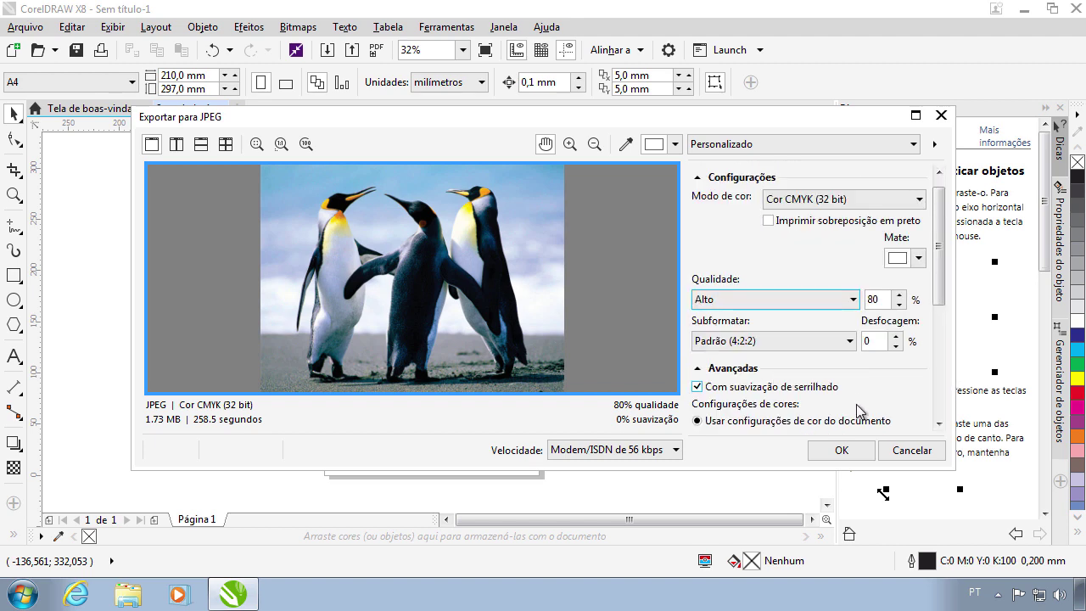
click(830, 457)
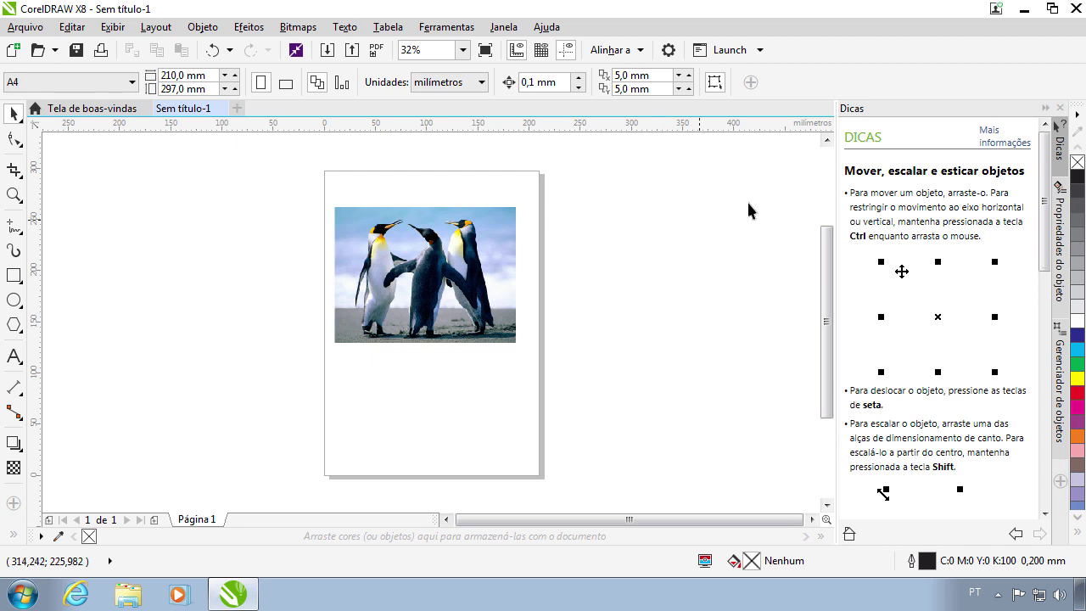
Step: Start exporting the document to the Documents library as a PDF named Sem título-1
click(25, 26)
click(52, 311)
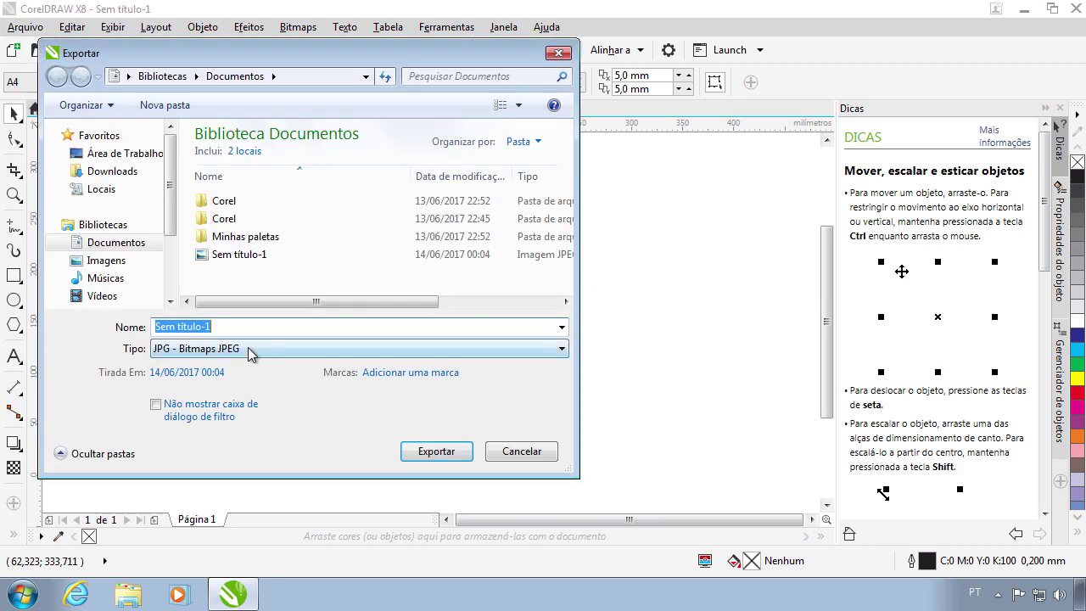
click(388, 350)
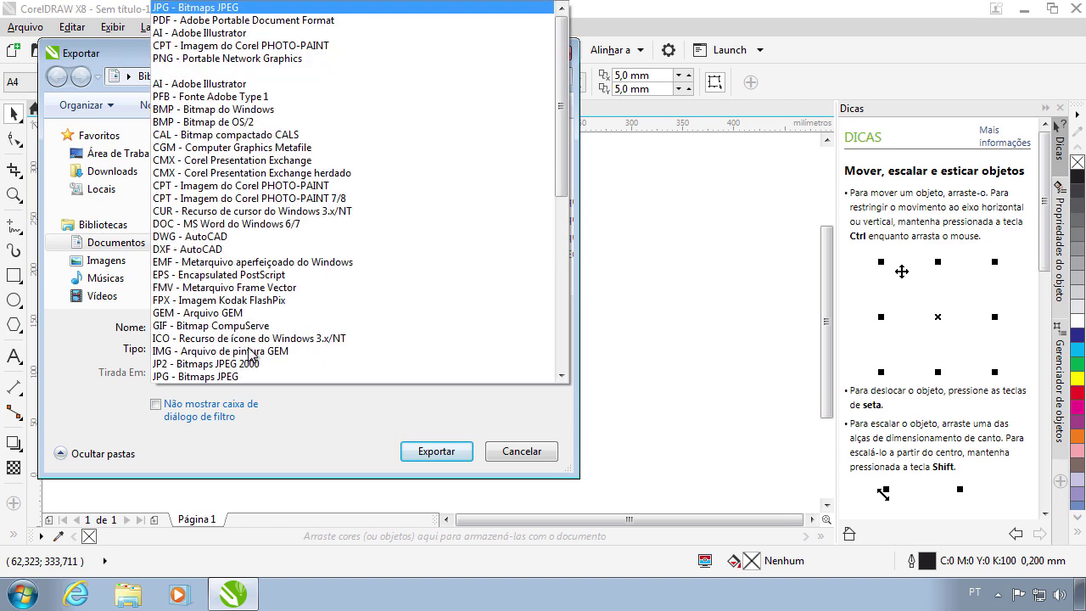
click(222, 20)
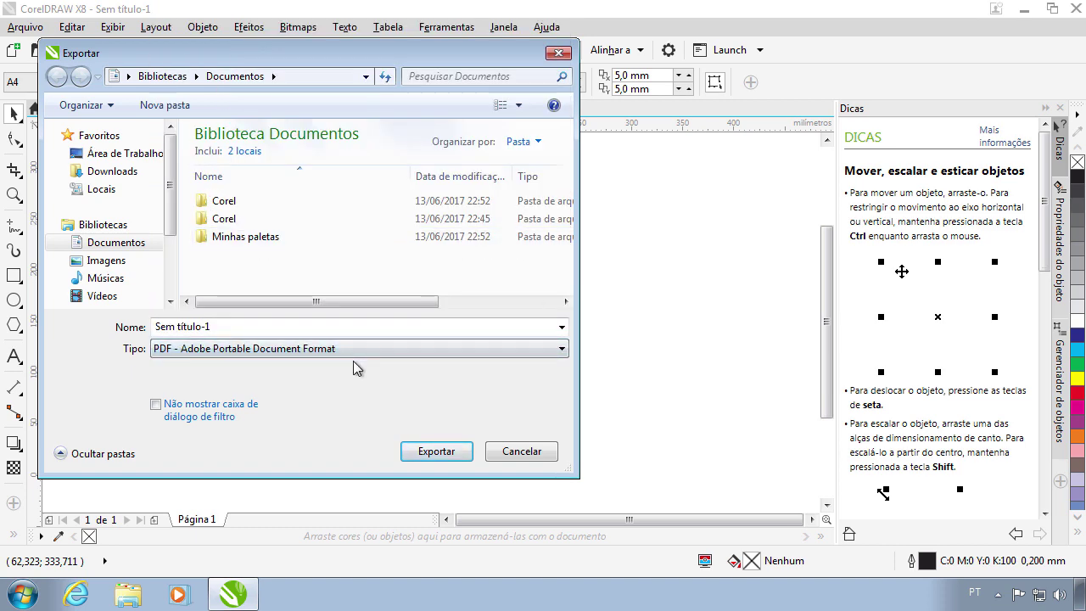
click(222, 323)
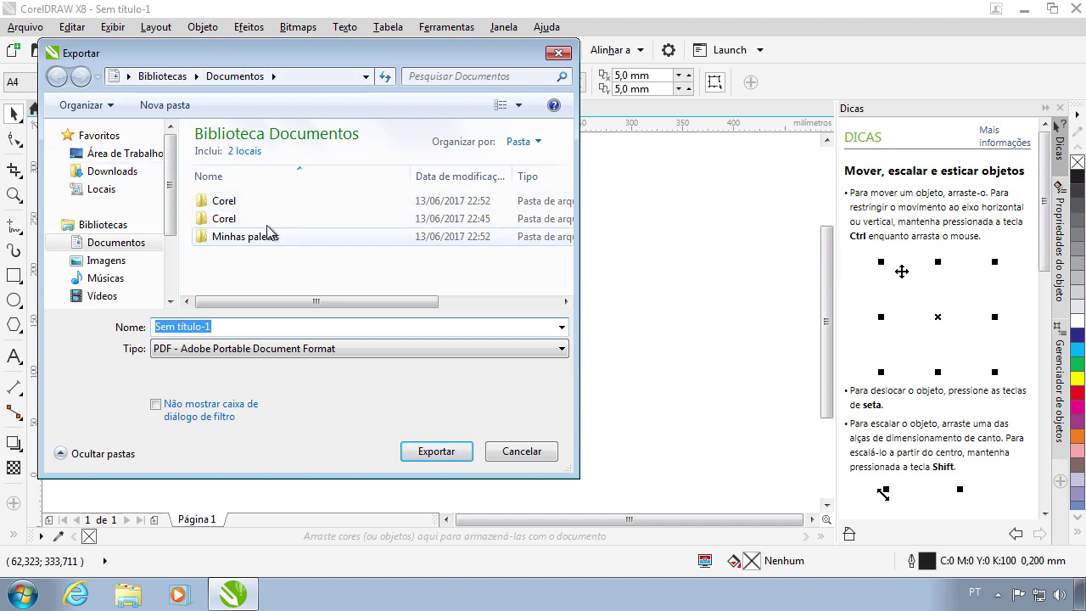
click(435, 452)
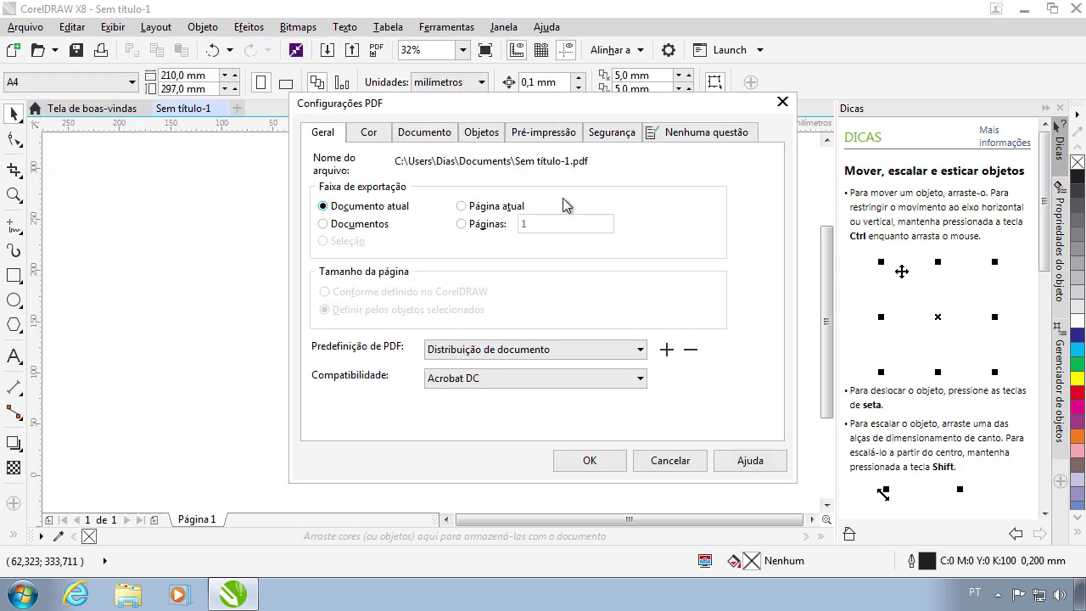
Step: Review the security and object compression settings for the PDF, then return to the general settings
click(611, 134)
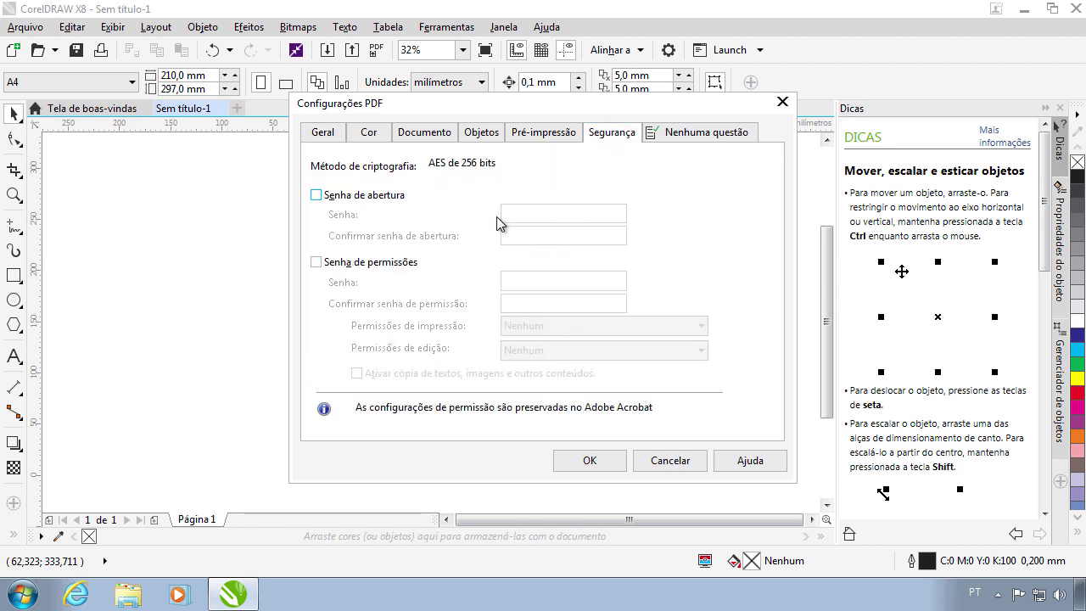
click(479, 134)
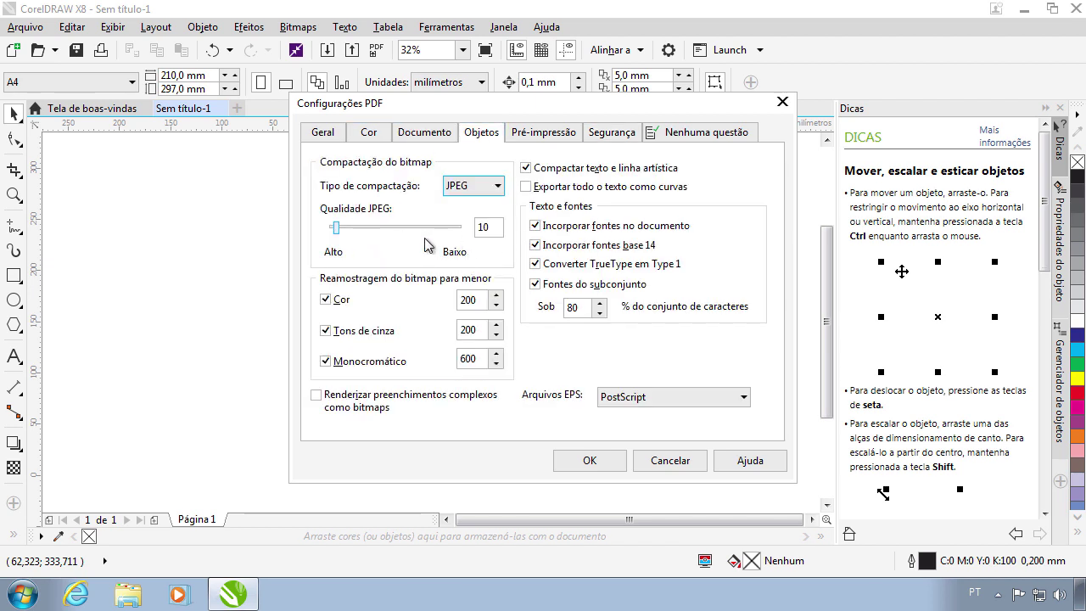
click(326, 134)
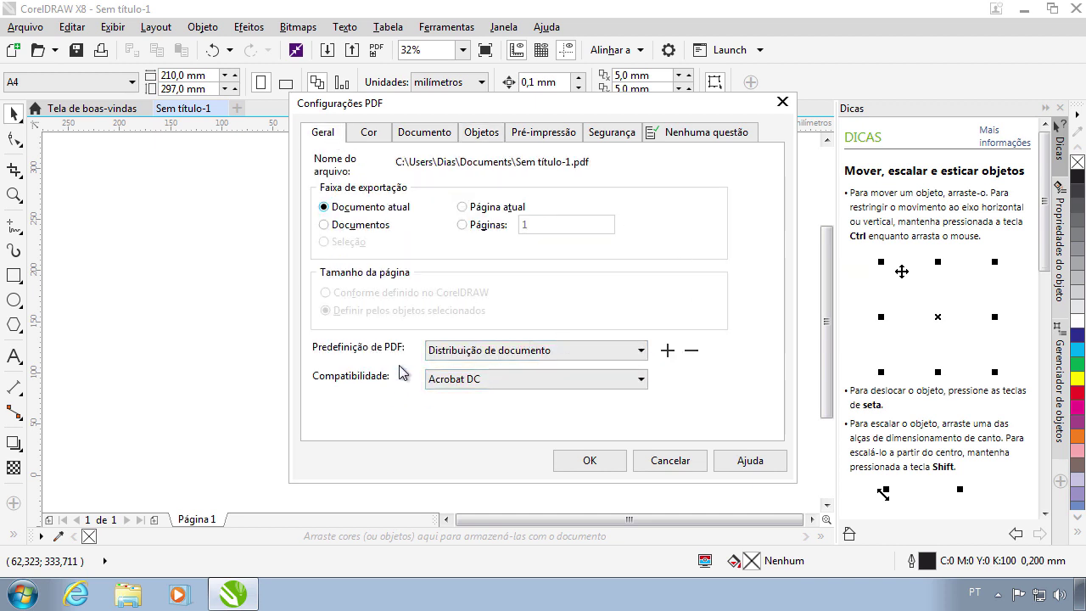
Step: Choose Acrobat DC as the PDF compatibility and complete the PDF export of the current document
click(515, 381)
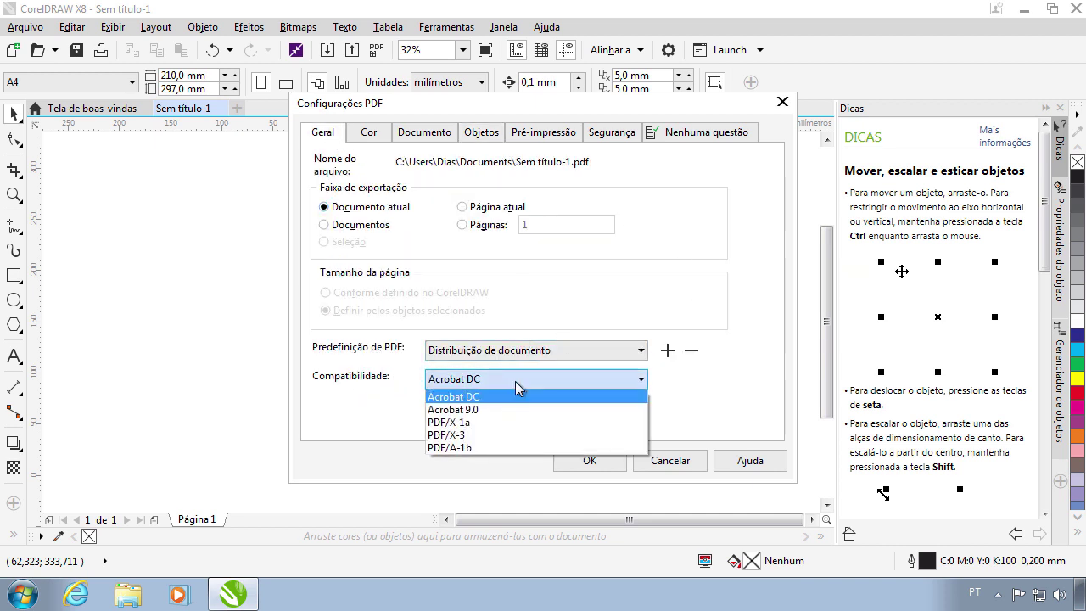
click(469, 398)
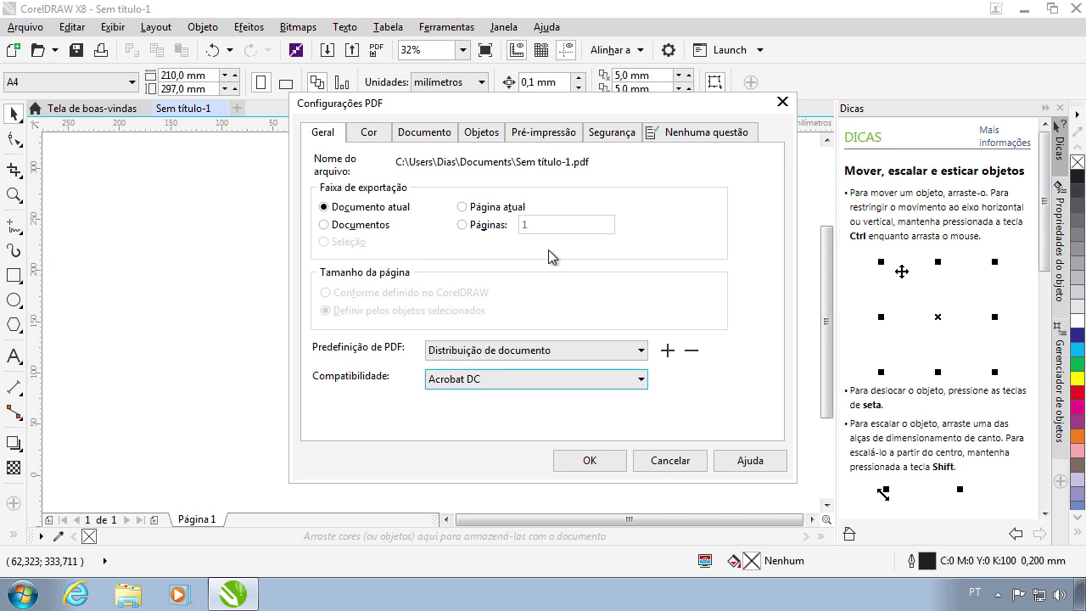
click(589, 460)
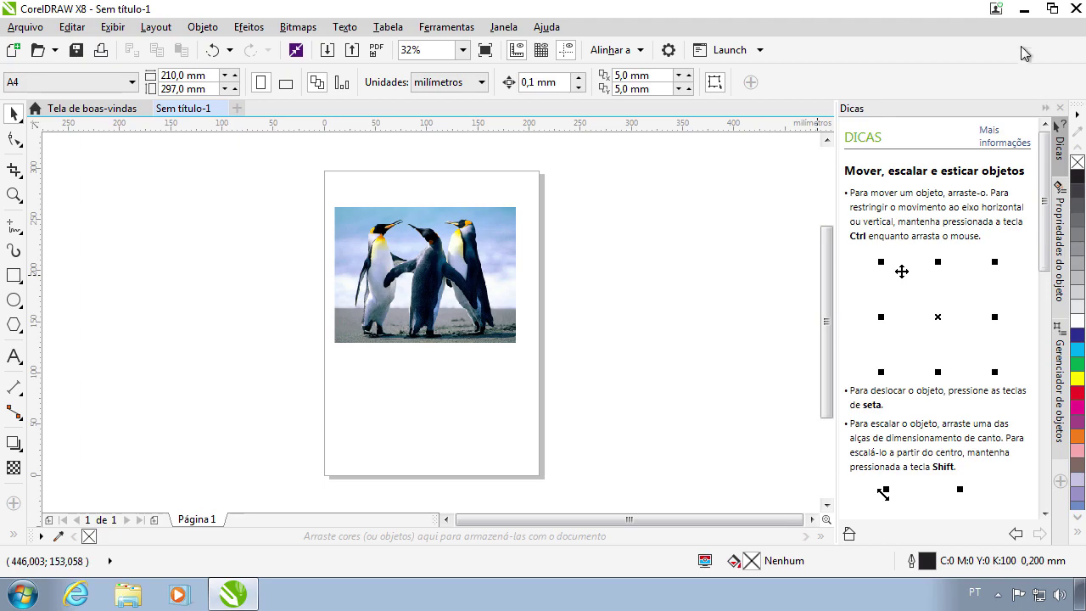
Step: Switch to Windows Explorer, view the exported Sem título-1 JPEG in the Documents library, and close the photo viewer
click(1024, 9)
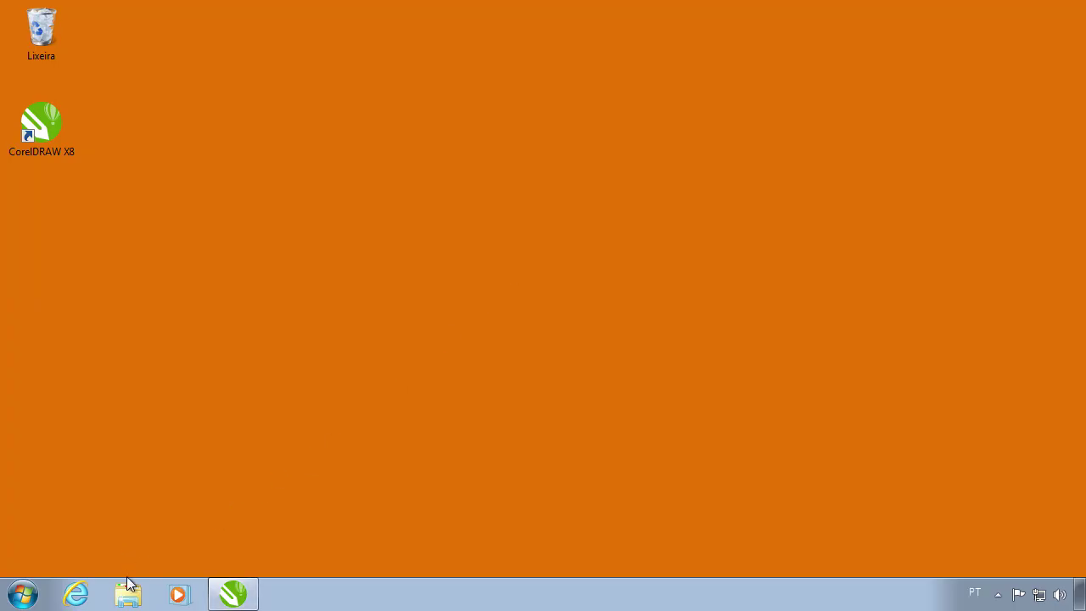
click(129, 584)
double_click(215, 147)
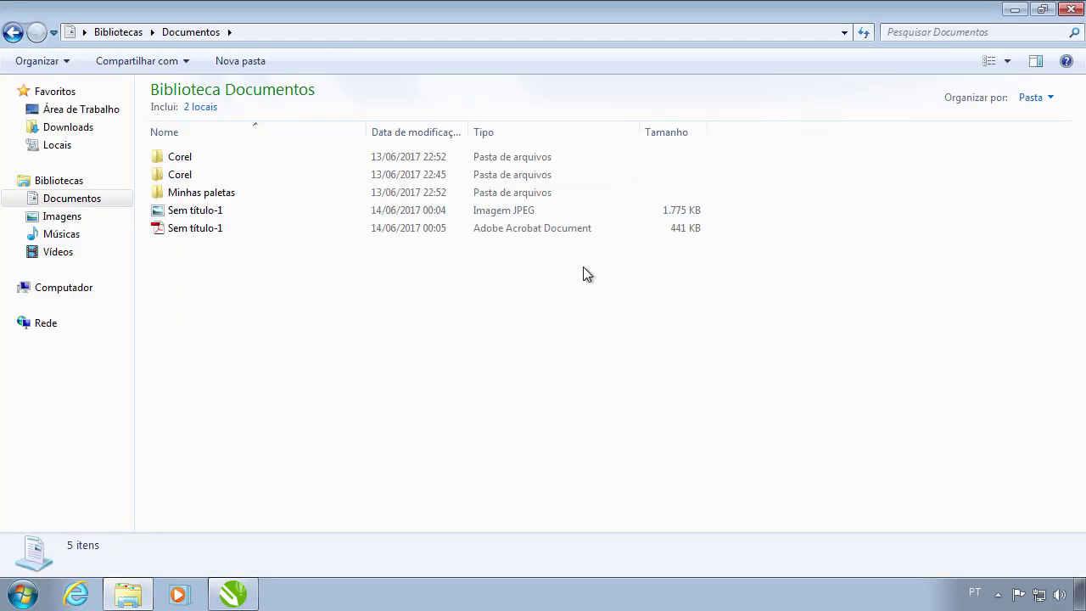
click(230, 212)
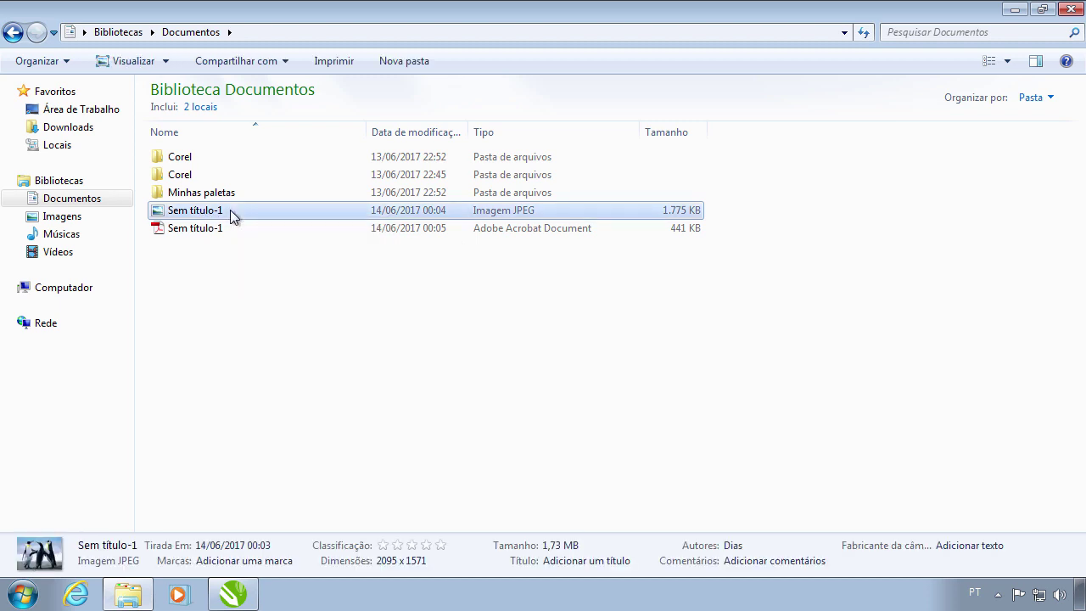
double_click(230, 210)
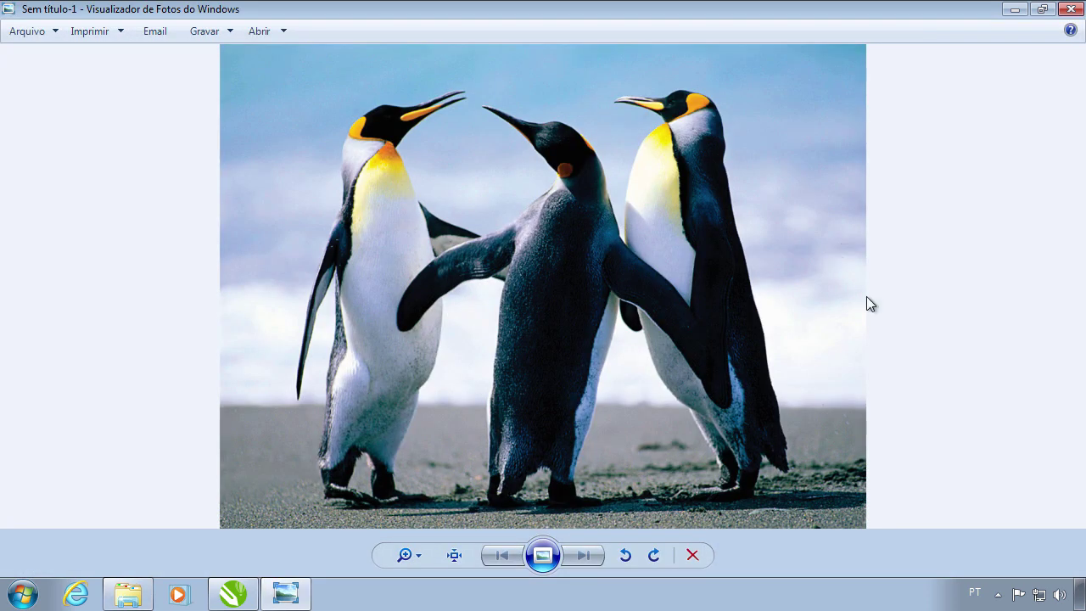
click(1070, 9)
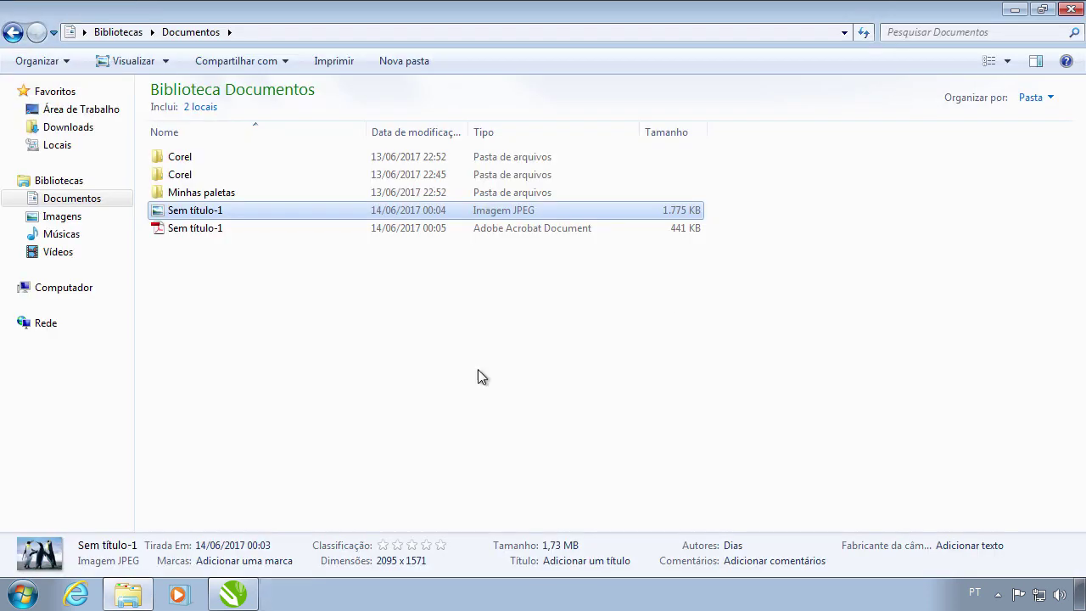
Step: Open the exported Sem título-1 PDF in Adobe Reader and dismiss the product improvement prompt
click(380, 315)
click(198, 229)
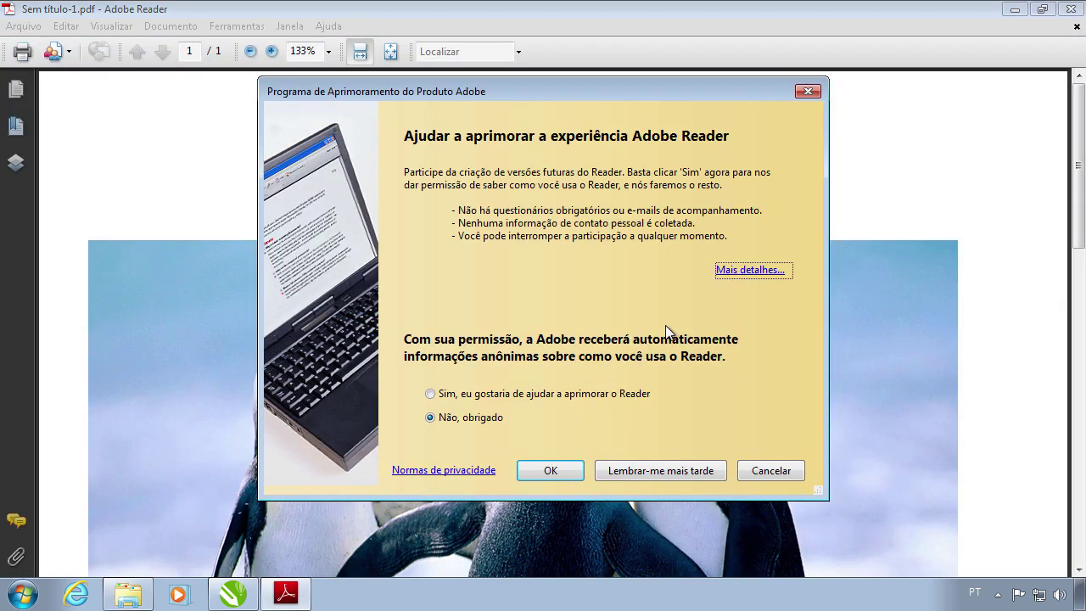
click(796, 472)
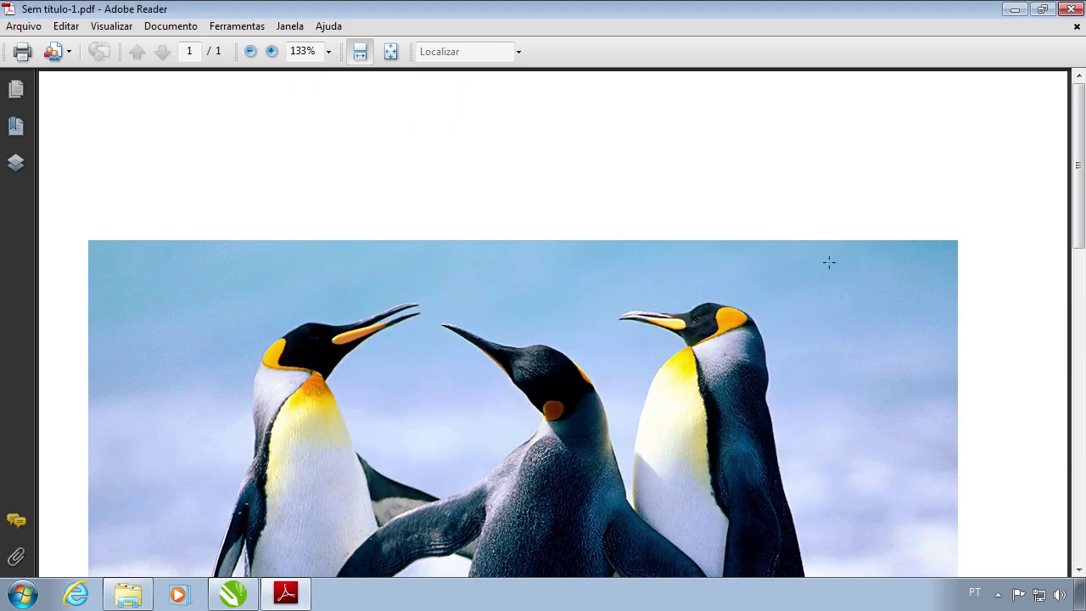